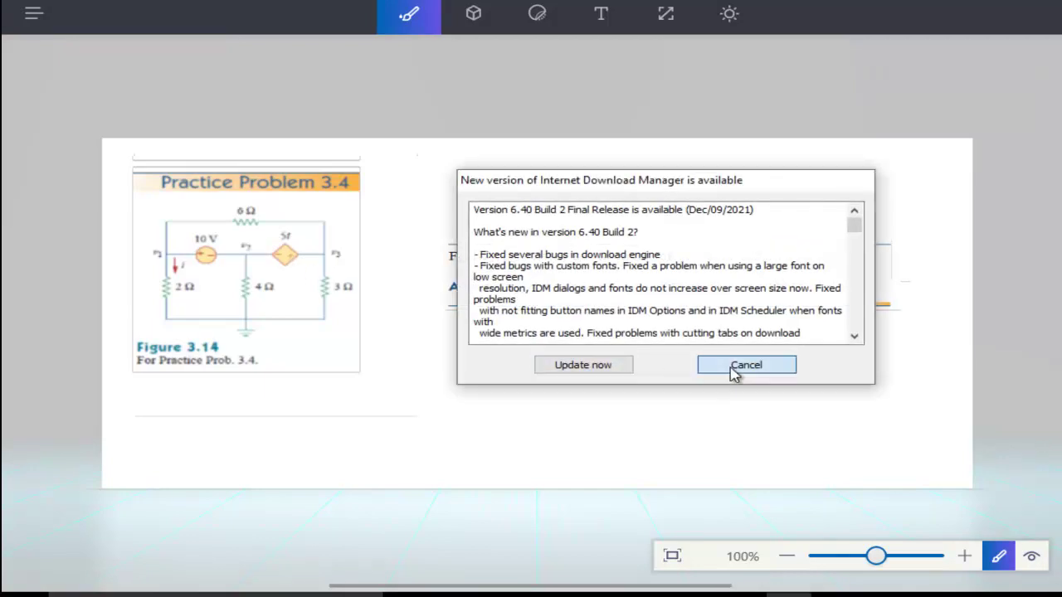
Step: Dismiss the Internet Download Manager update notice covering the Practice Problem 3.4 figure
left_click(734, 365)
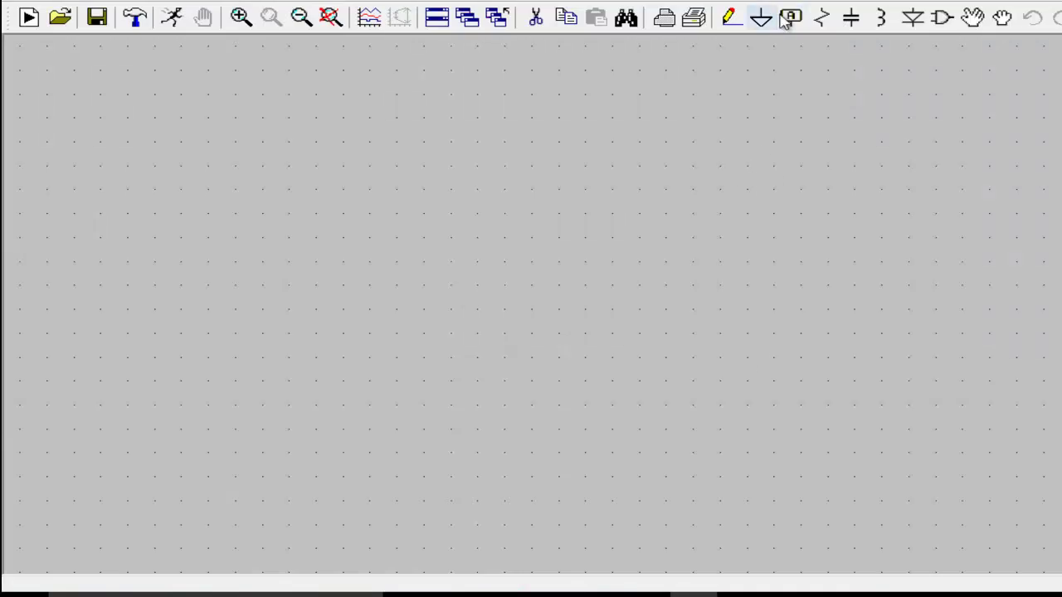
Step: Place resistors R1, R2 and R3 upright in a row, with R4 horizontal across the top
left_click(822, 17)
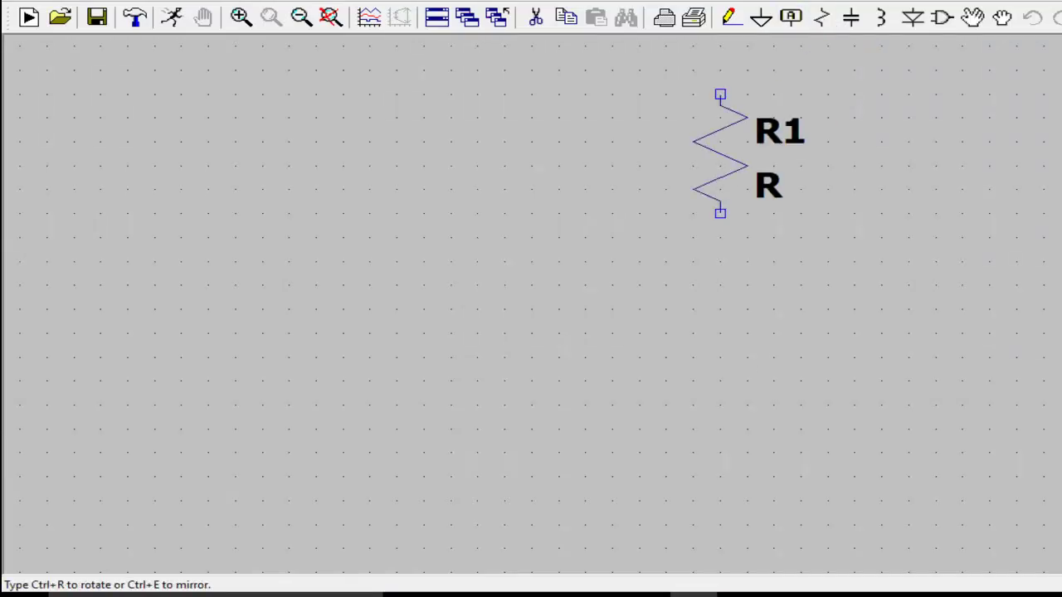
left_click(396, 322)
left_click(639, 321)
left_click(936, 321)
key("ctrl+r")
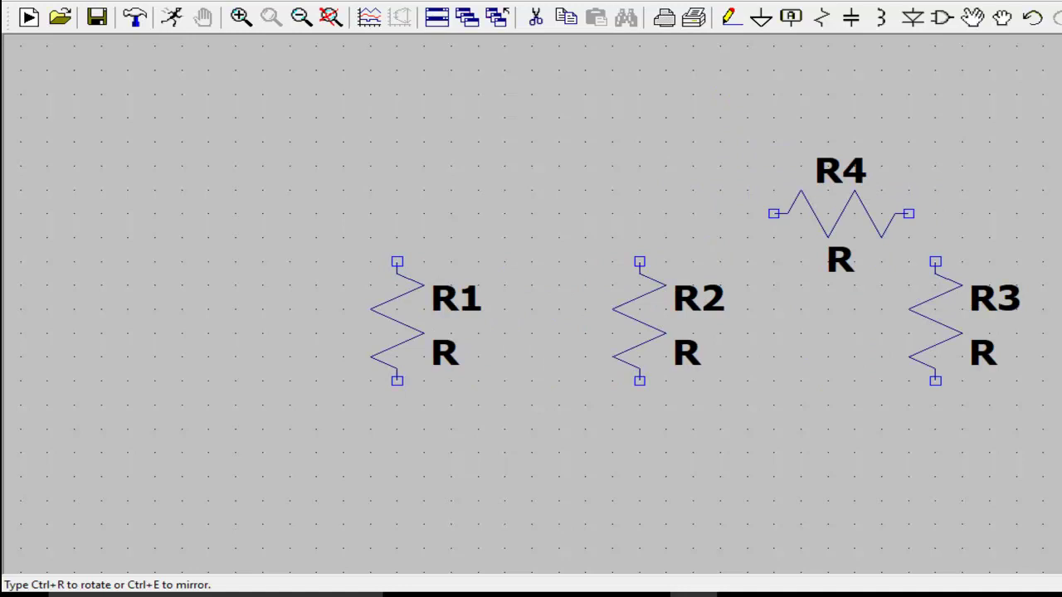
left_click(653, 95)
key("Escape")
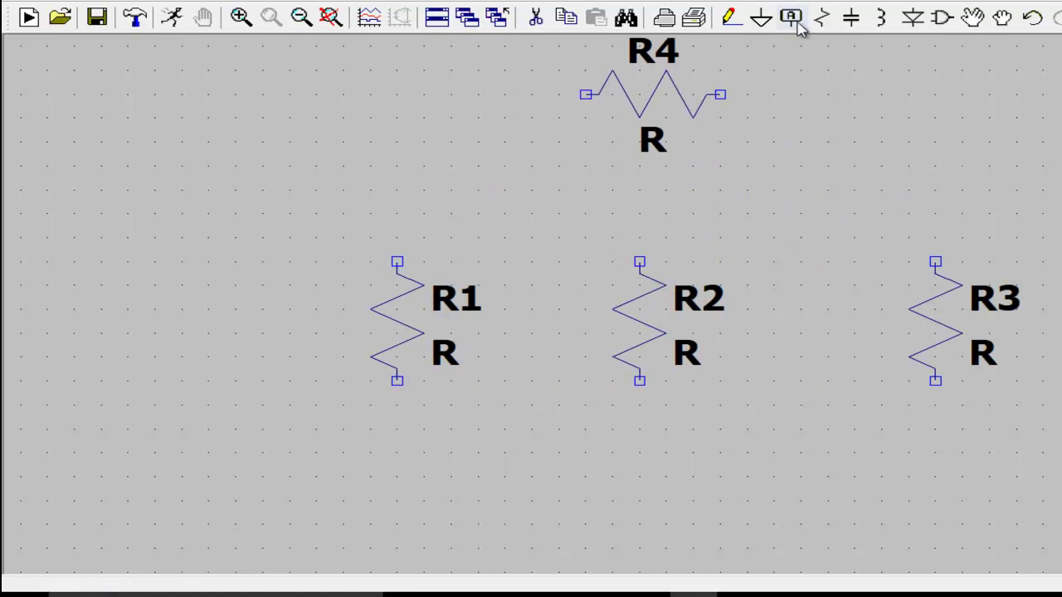
Step: Add a ground below R2 and a horizontal voltage source V1 between R1 and R2
left_click(790, 17)
left_click(639, 487)
left_click(943, 17)
type("vo")
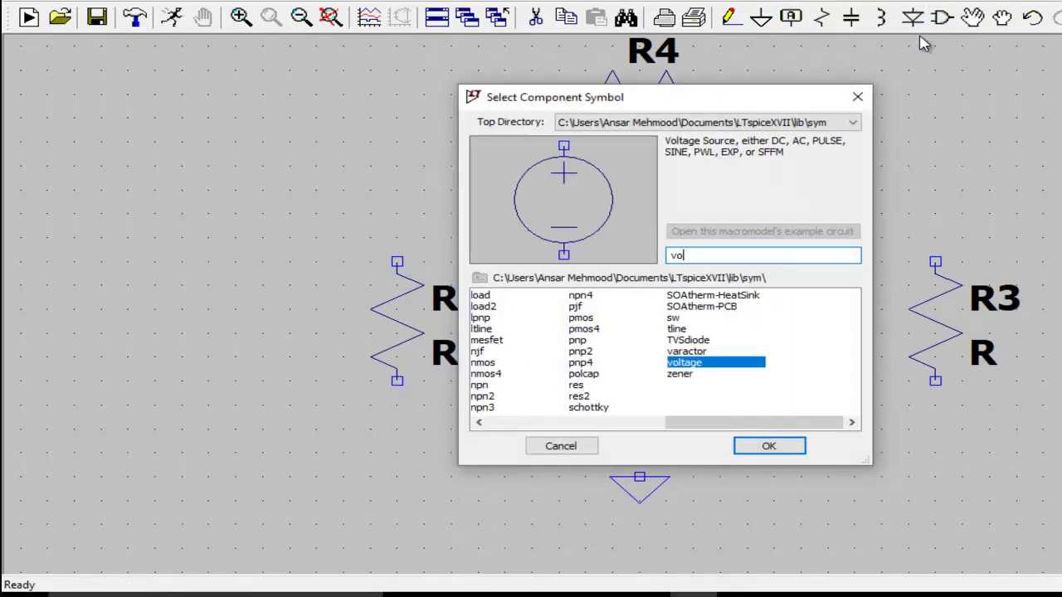
type("lt")
left_click(770, 446)
key("ctrl+r")
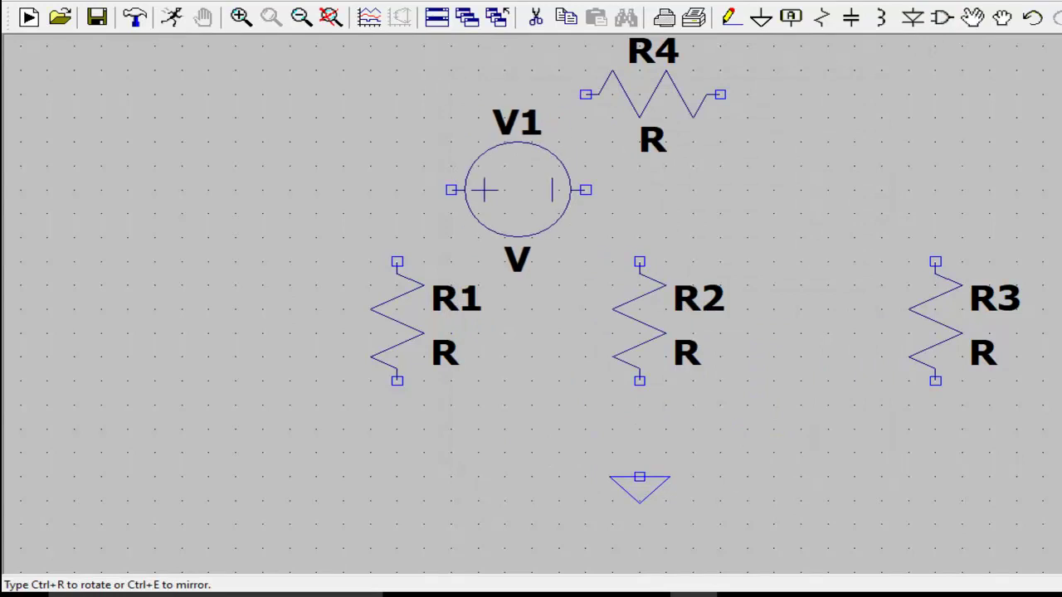
left_click(518, 213)
key("Escape")
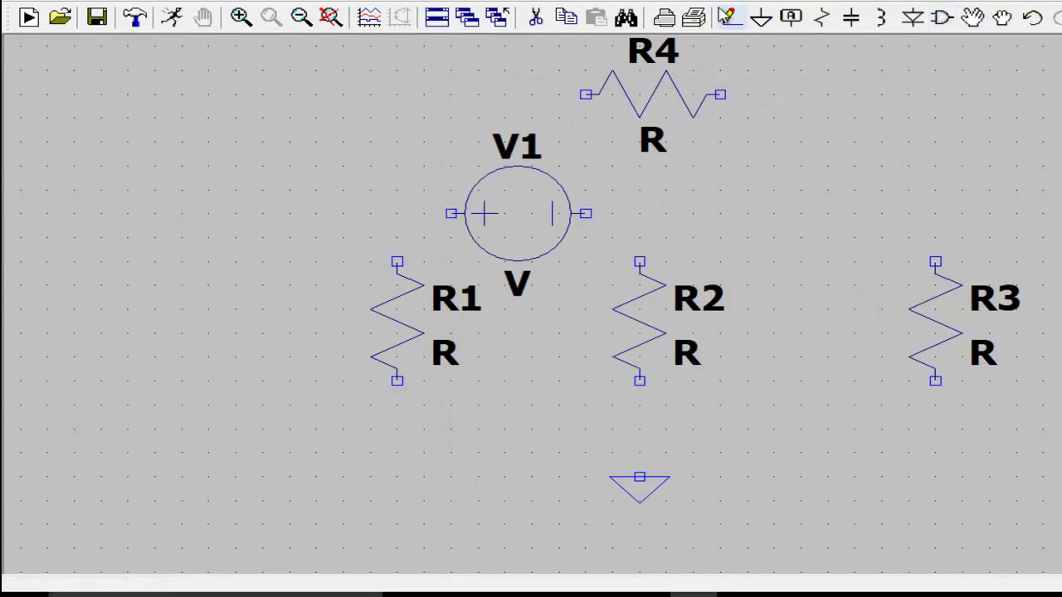
Step: Wire R1, V1 and R3 along the top, and join all bottoms to ground
left_click(728, 16)
left_click(397, 262)
left_click(397, 214)
left_click(935, 214)
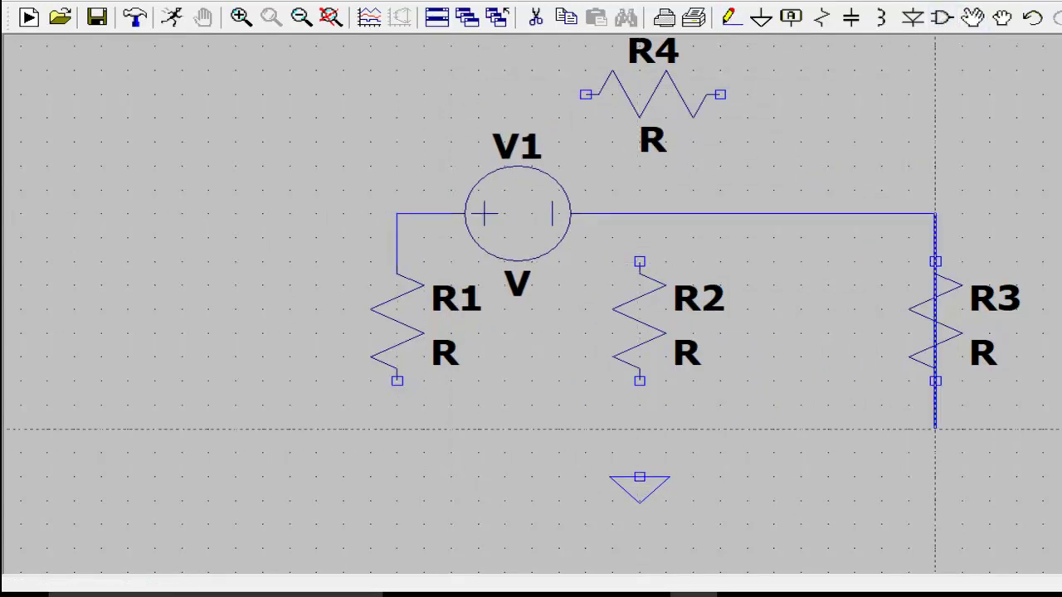
left_click(935, 381)
left_click(396, 381)
left_click(639, 381)
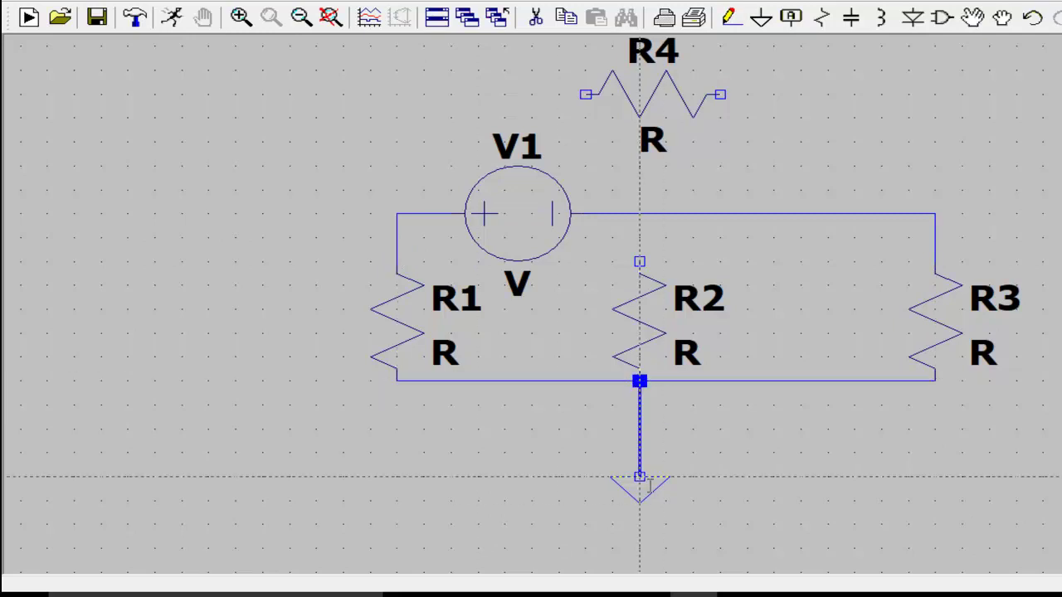
left_click(639, 477)
Step: Connect R2's top to the top wire and route R1's node through R4 to R3
left_click(639, 262)
left_click(639, 214)
left_click(397, 214)
left_click(936, 95)
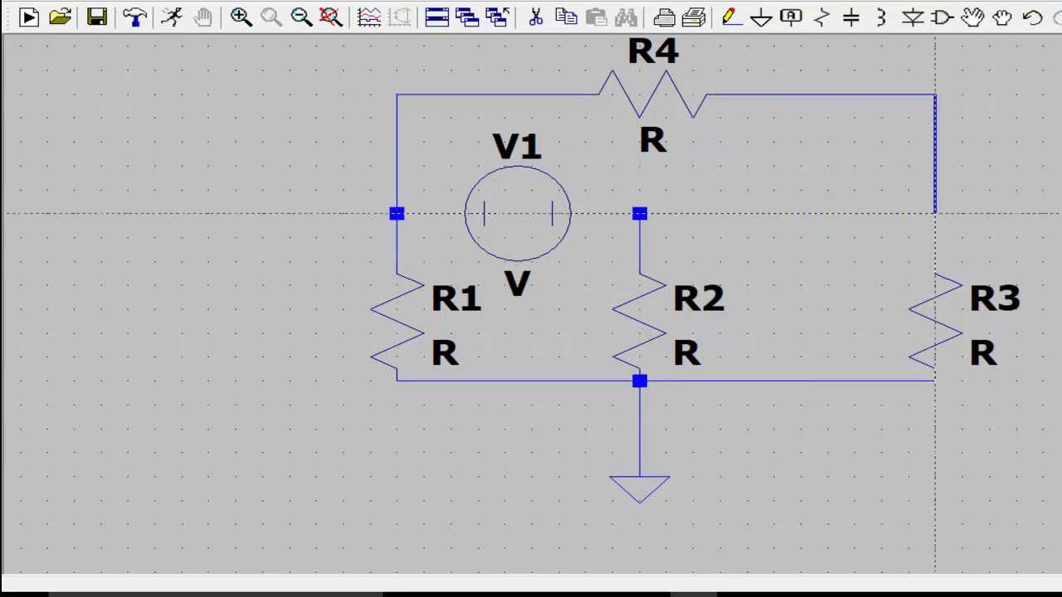
left_click(935, 214)
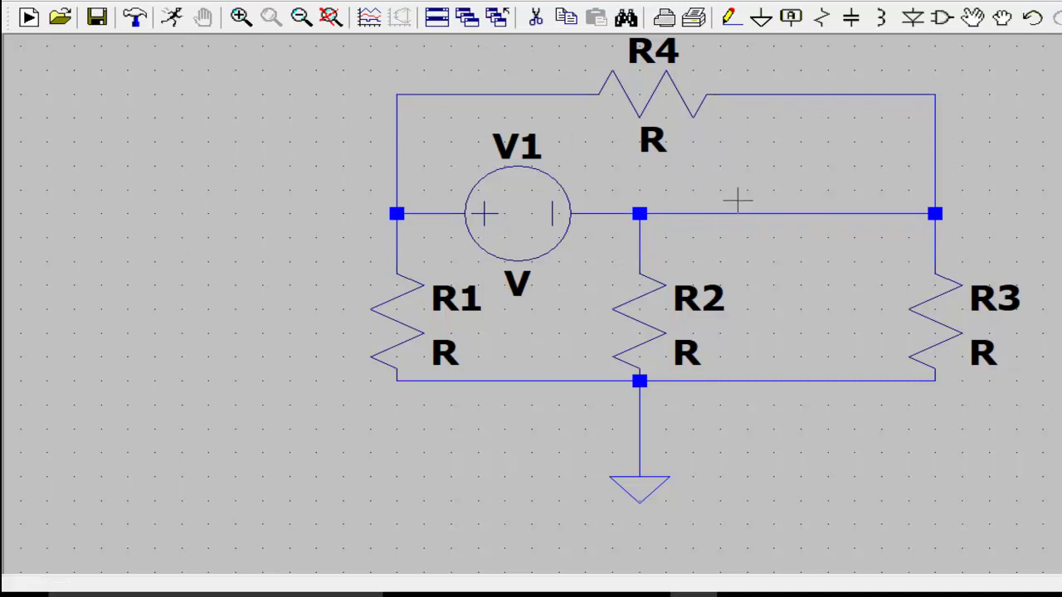
Step: Insert a horizontal 'h' current-dependent source H1 on the wire between R2's node and R3
left_click(943, 17)
type("h")
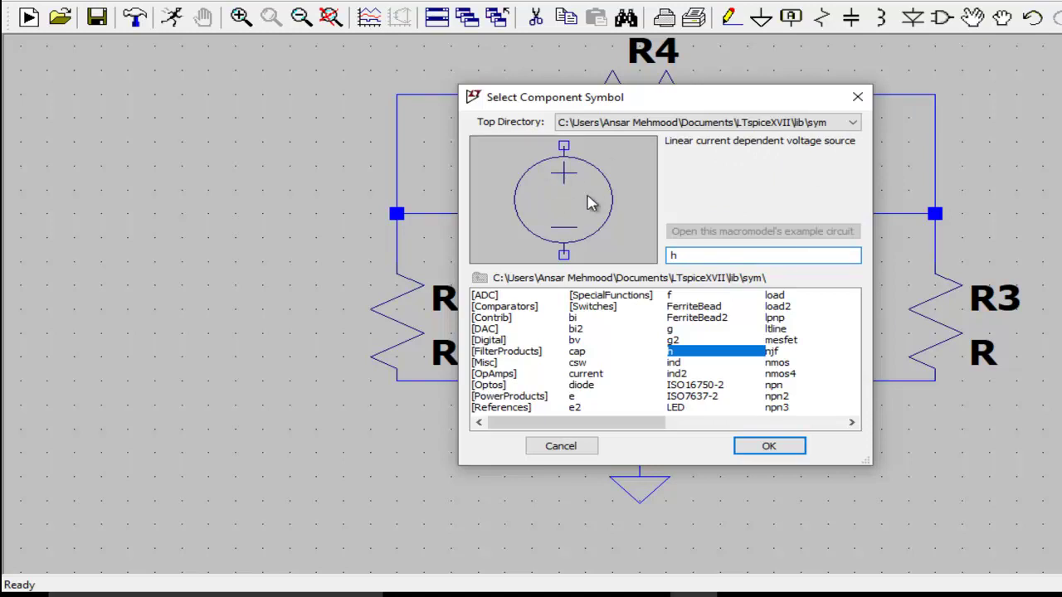
left_click(772, 448)
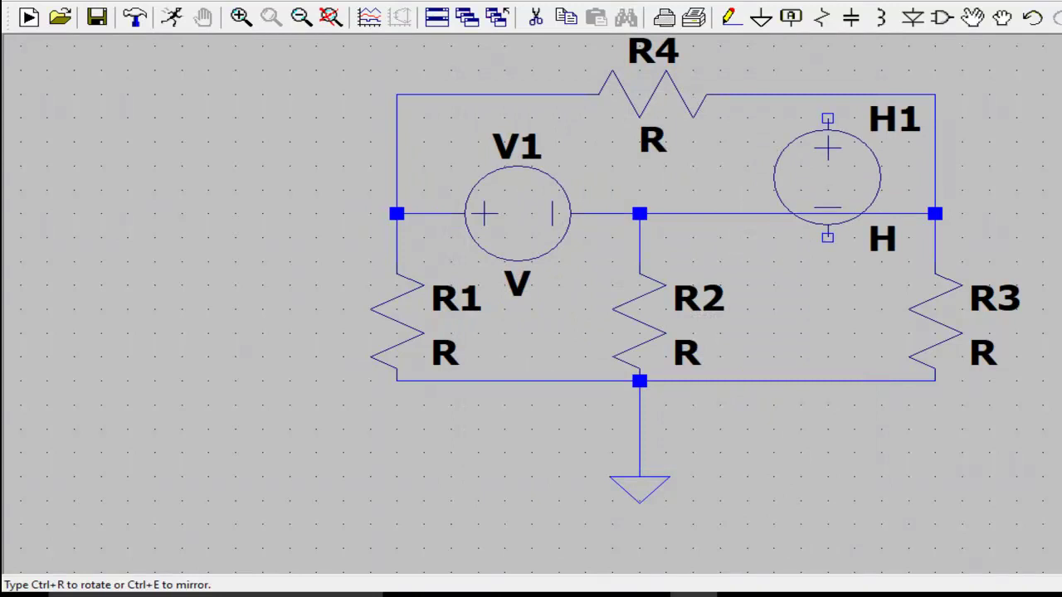
key("ctrl+r")
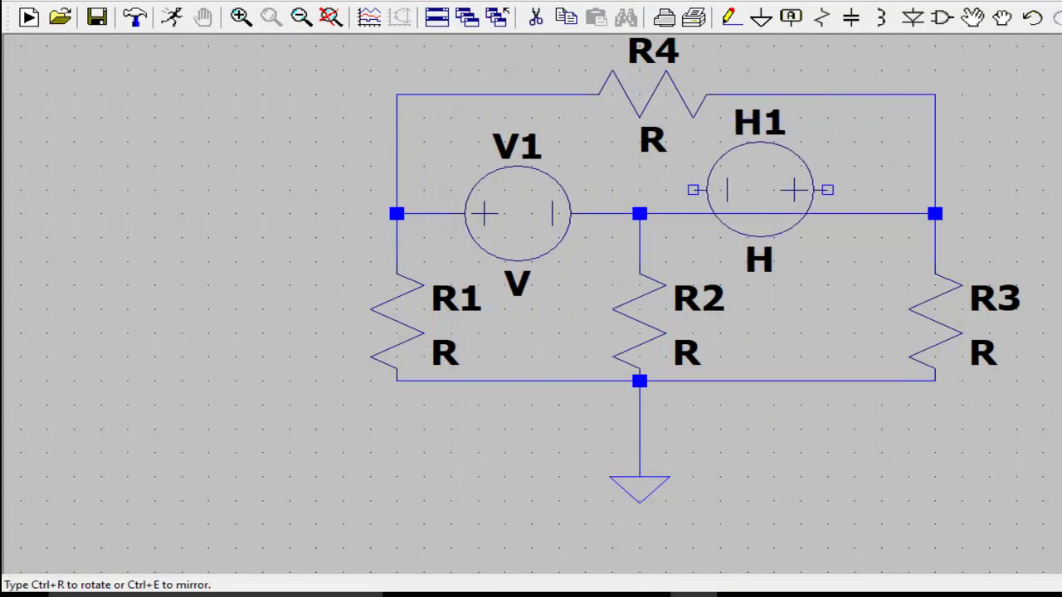
left_click(787, 214)
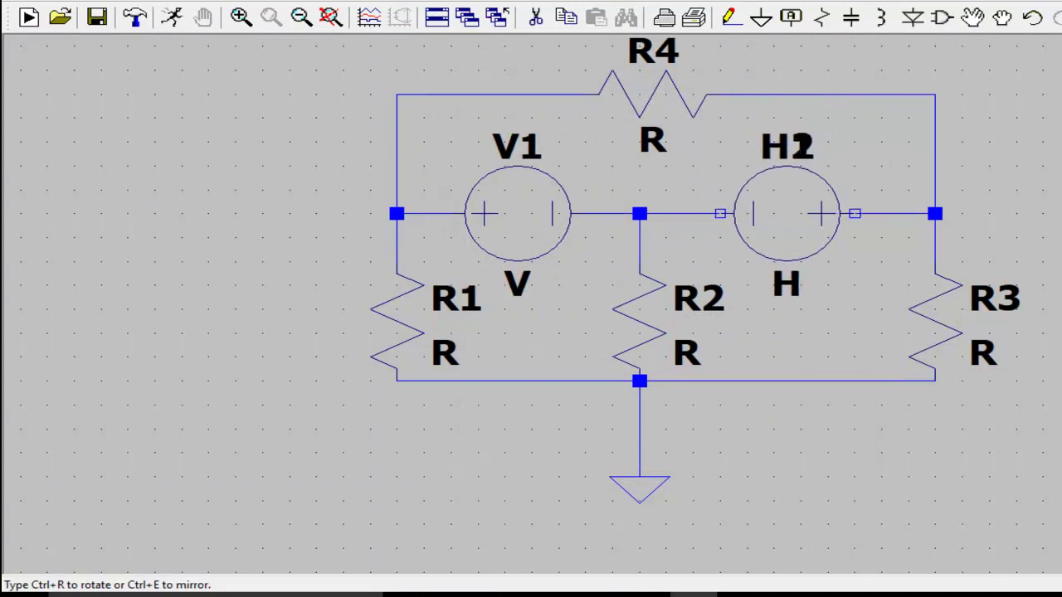
key("Escape")
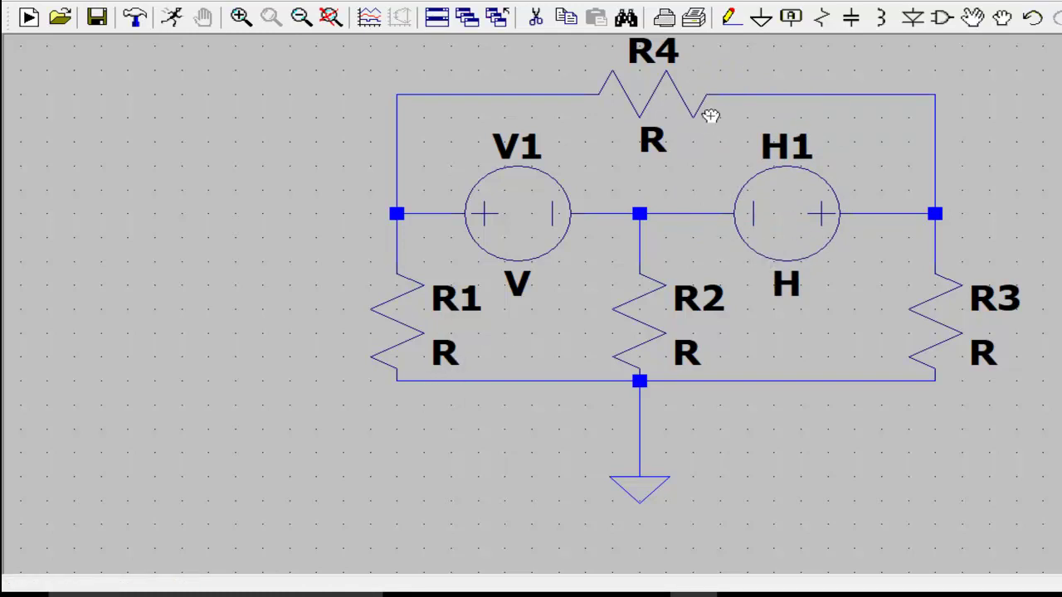
Step: Replace the direct R1–R2 bottom wire with one looping below the circuit to R1's bottom
left_click(476, 379)
left_click(730, 17)
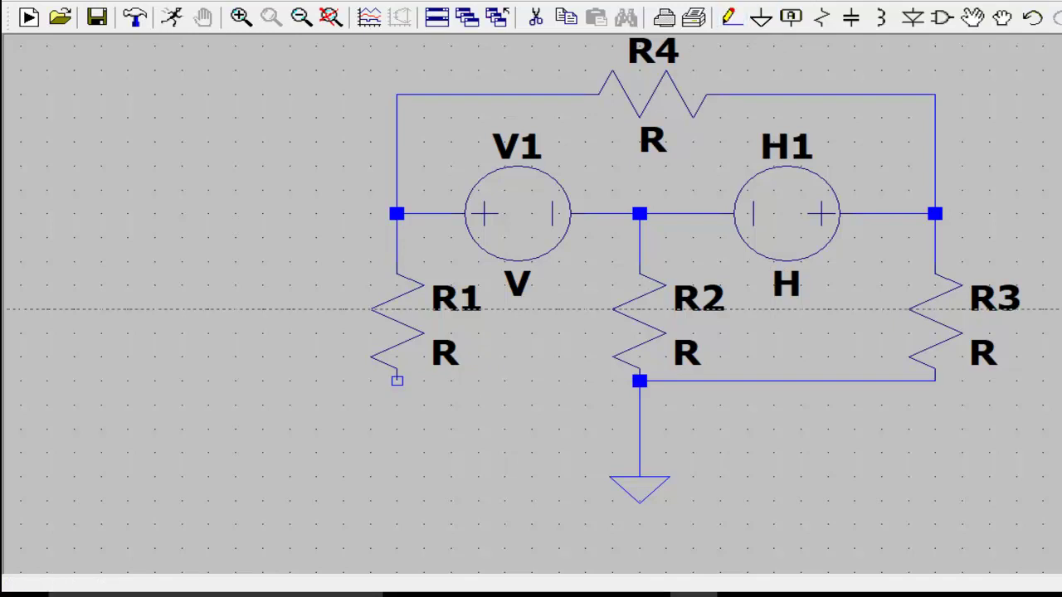
left_click(639, 381)
left_click(559, 523)
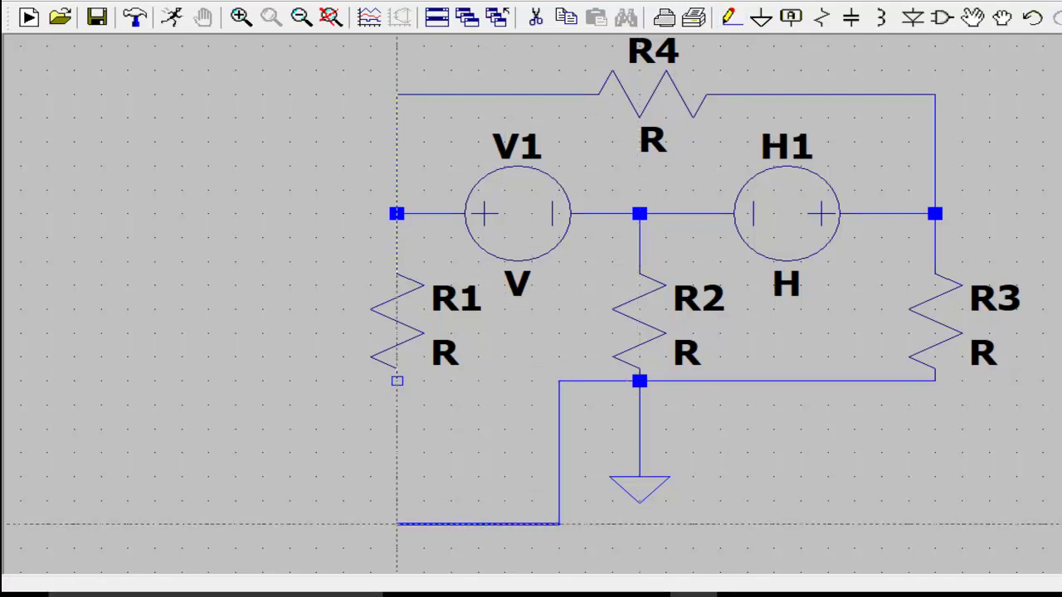
left_click(397, 523)
left_click(397, 381)
key("Escape")
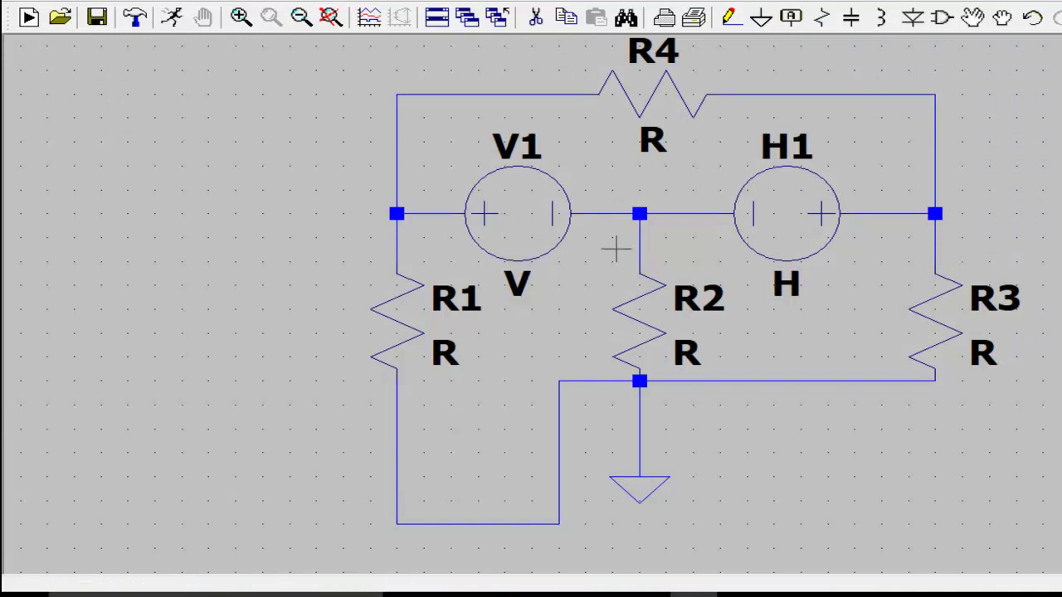
Step: Place a new voltage source V2 in series below R1
left_click(942, 20)
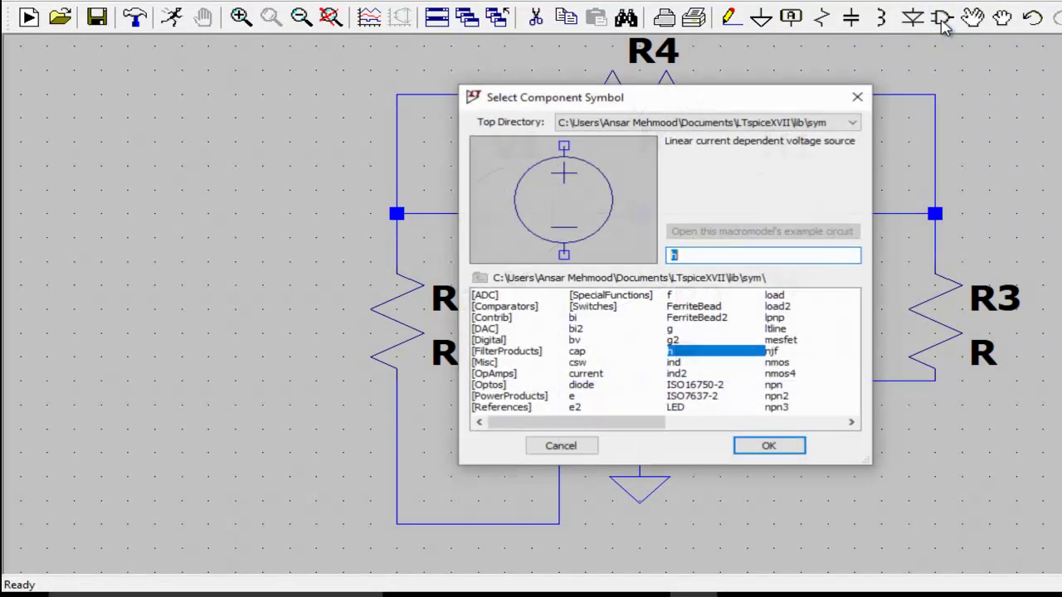
type("vol")
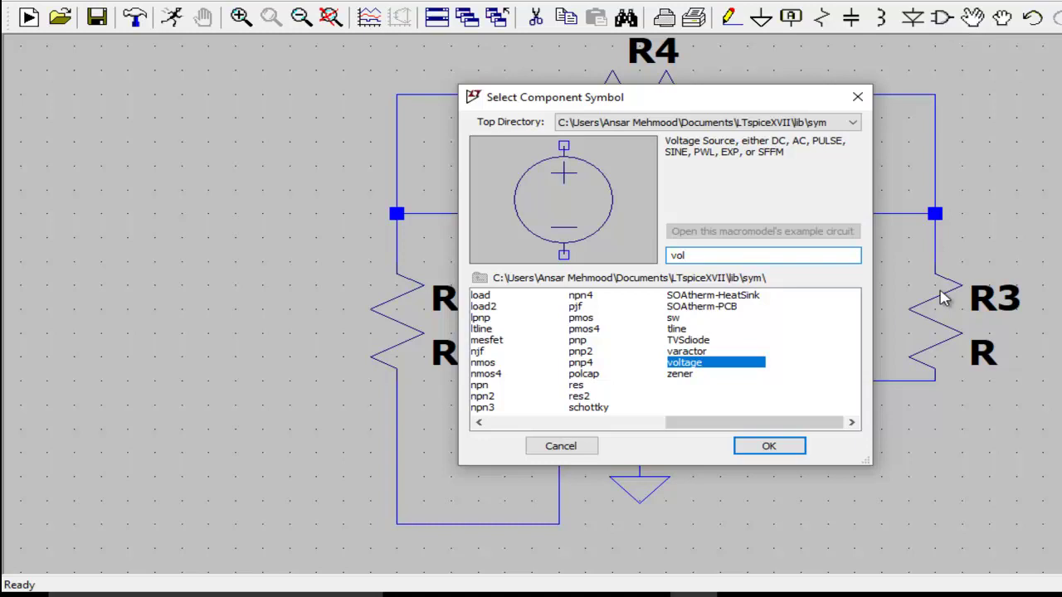
left_click(775, 452)
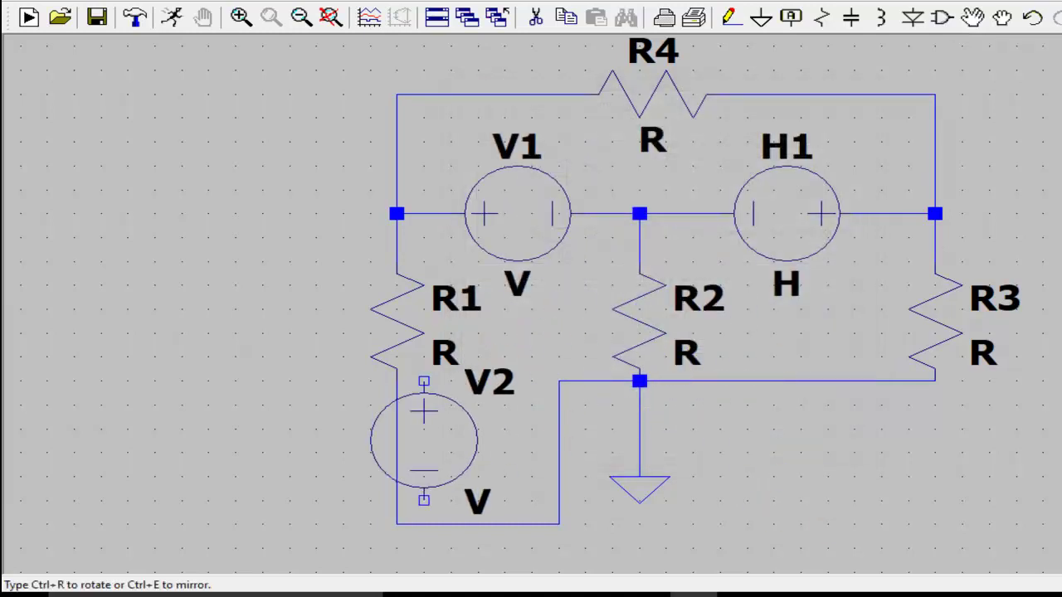
left_click(396, 390)
right_click(519, 379)
Step: Set the new source's DC value to 0 and rename it from V2 to V
right_click(433, 441)
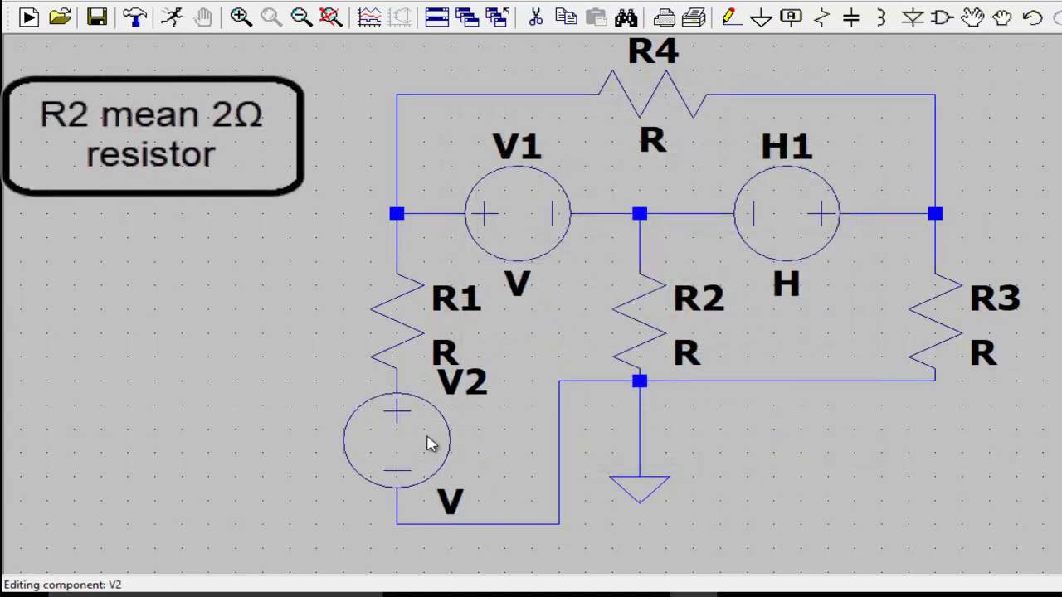
type("0")
left_click(788, 264)
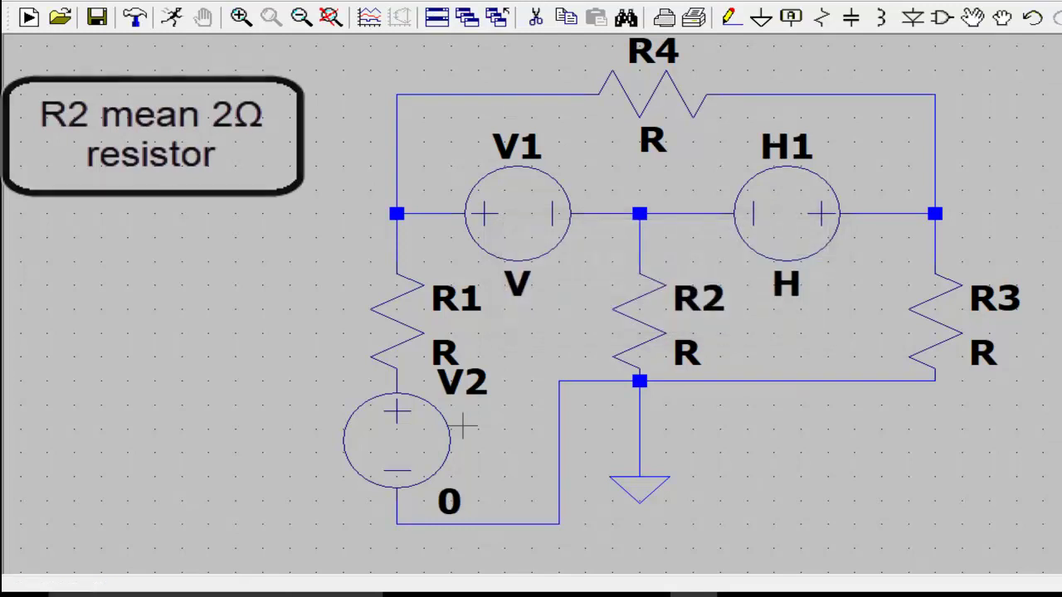
right_click(471, 386)
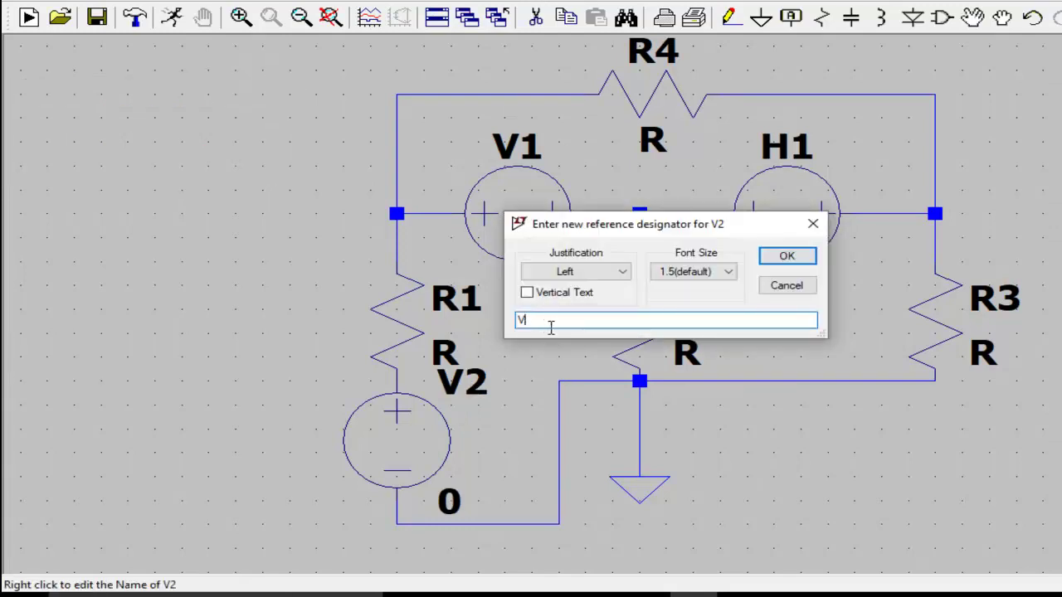
left_click(787, 257)
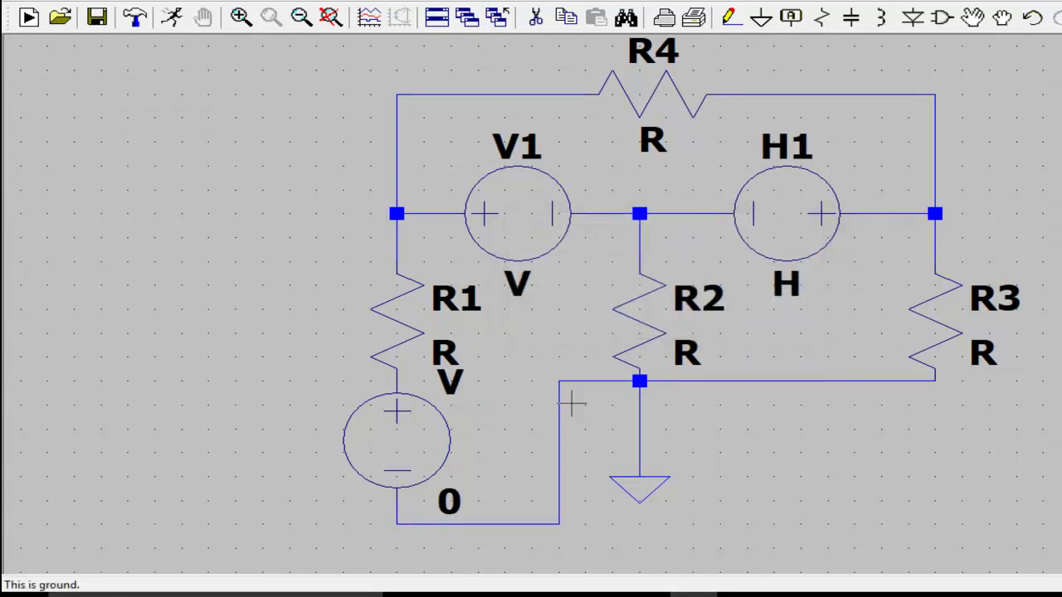
Step: Set resistances R4 = 6, R1 = 2 and R3 = 3
right_click(655, 99)
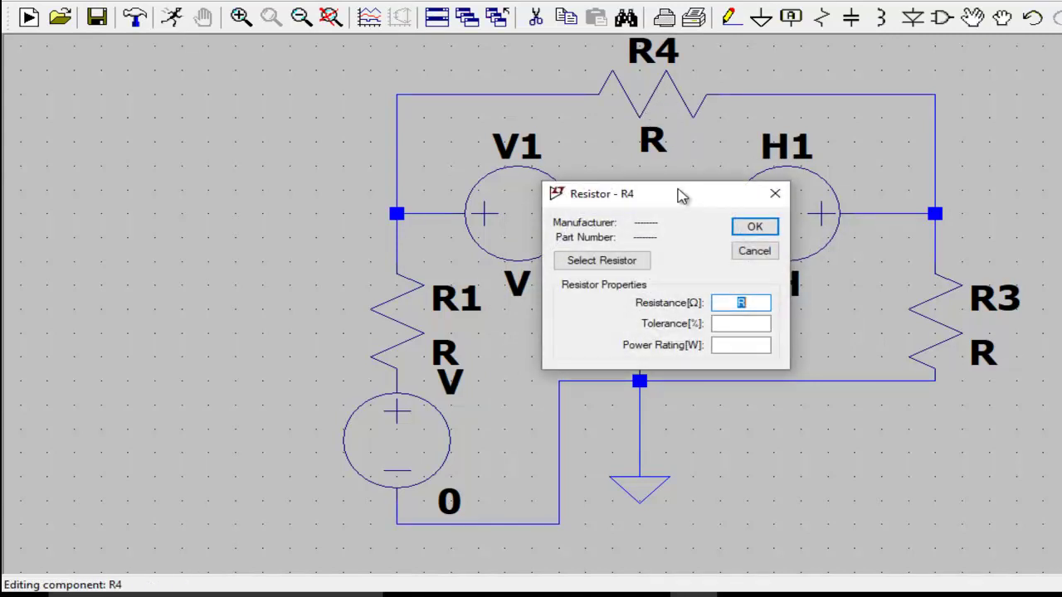
type("6")
left_click(755, 227)
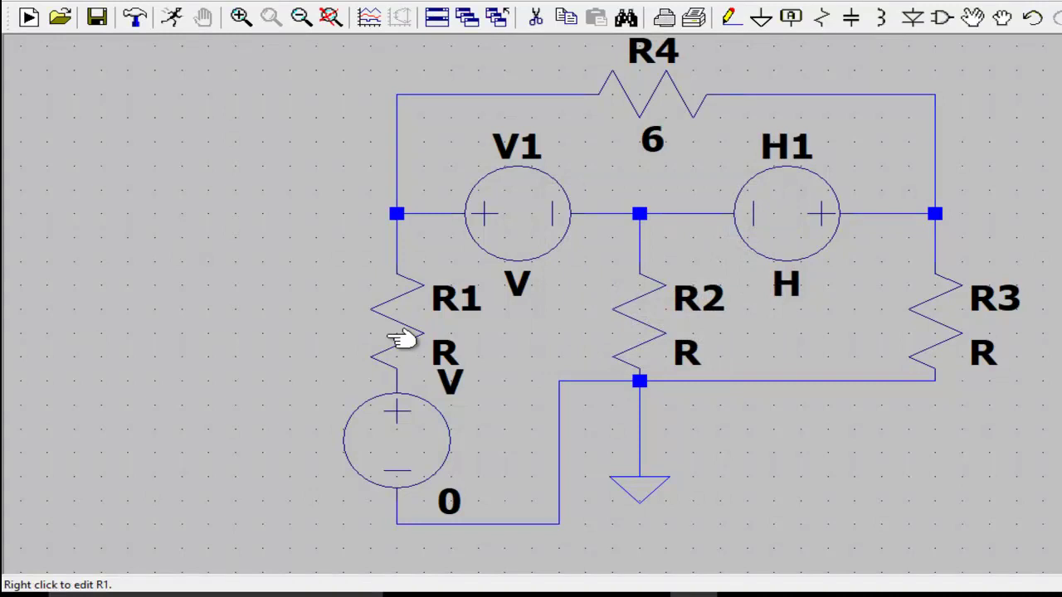
right_click(403, 340)
type("2")
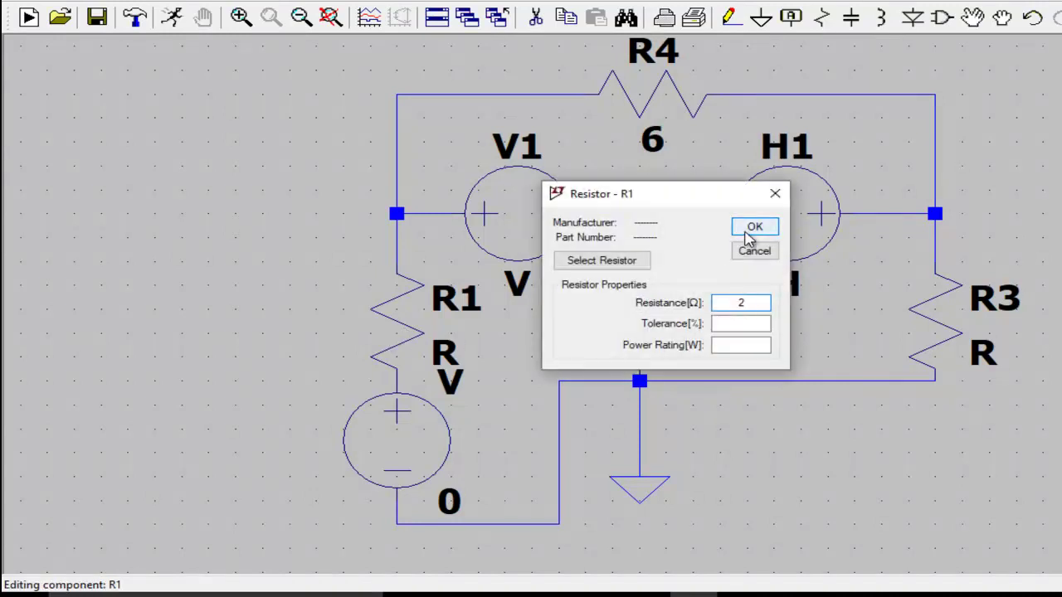
left_click(753, 228)
right_click(936, 330)
type("3")
left_click(752, 227)
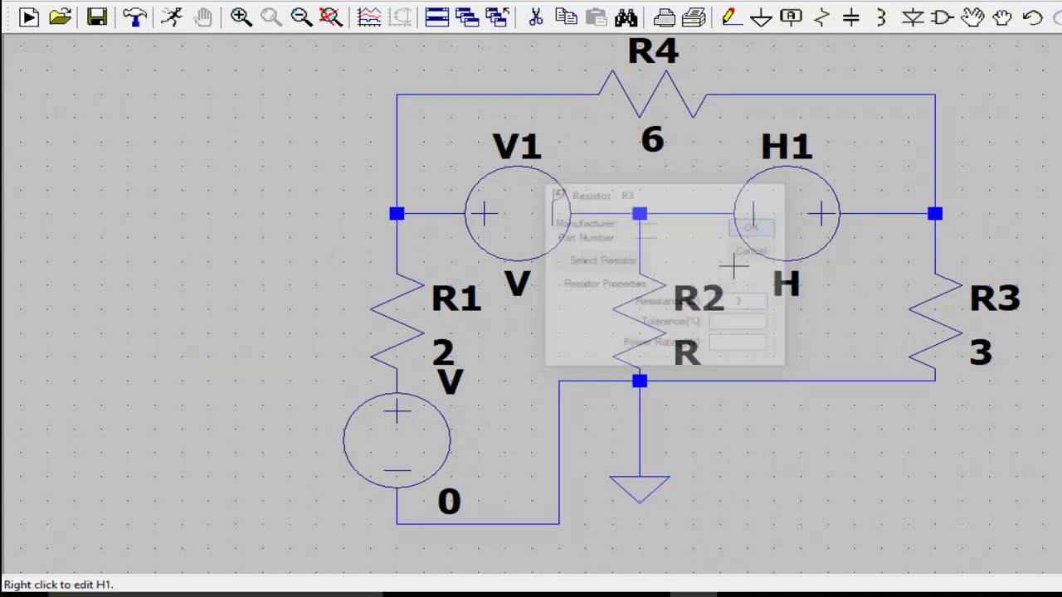
Step: Set R2 to 4 and give V1 a DC value of 10
right_click(668, 307)
type("4")
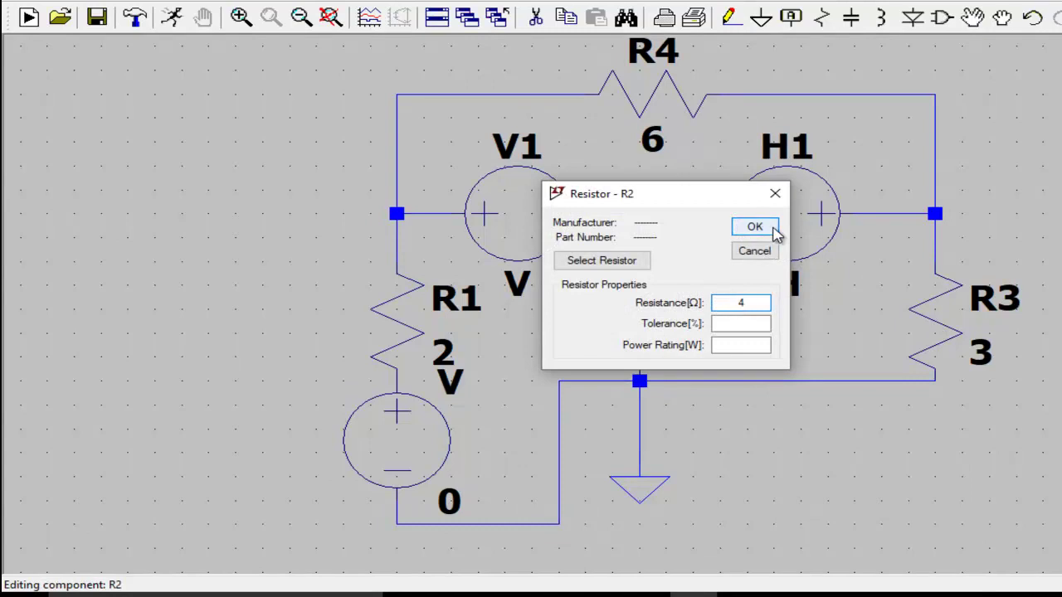
left_click(755, 228)
right_click(518, 234)
type("1")
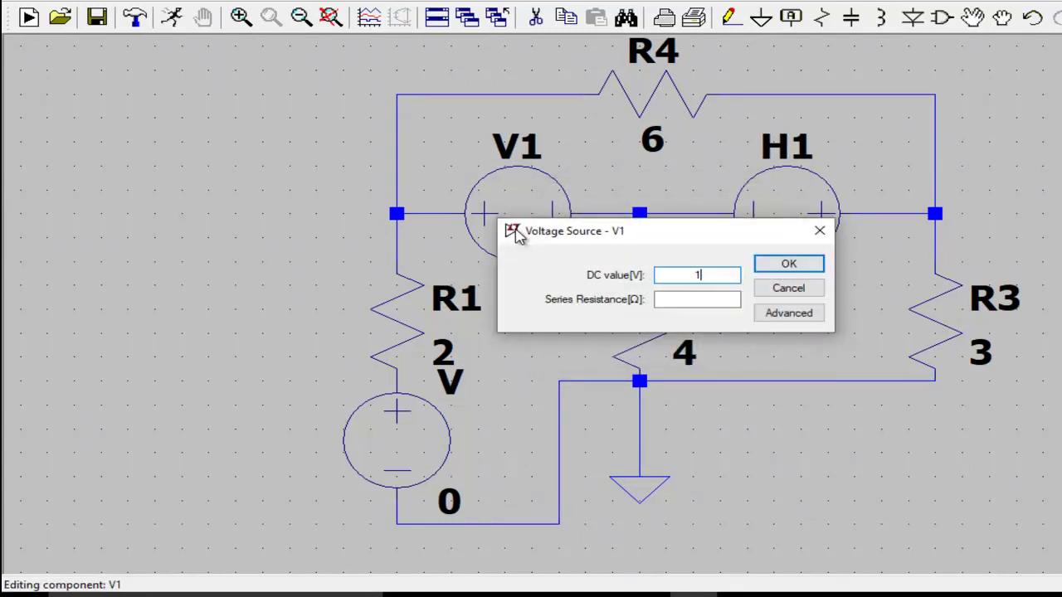
type("0")
left_click(785, 266)
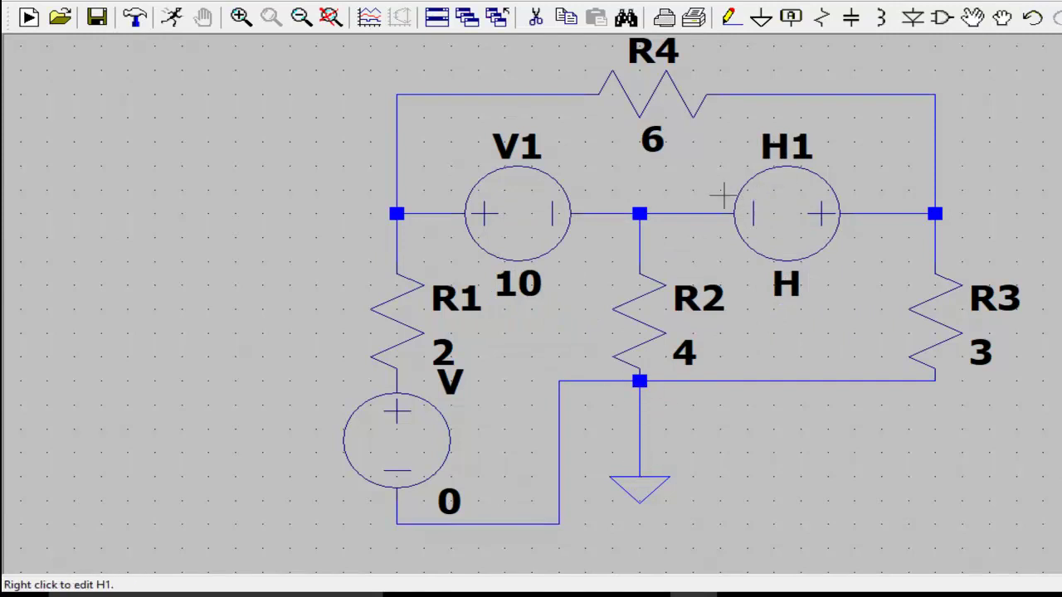
Step: Change H1's Value attribute to 'V 5' in the Component Attribute Editor
right_click(796, 224)
left_click_drag(780, 134, 1061, 96)
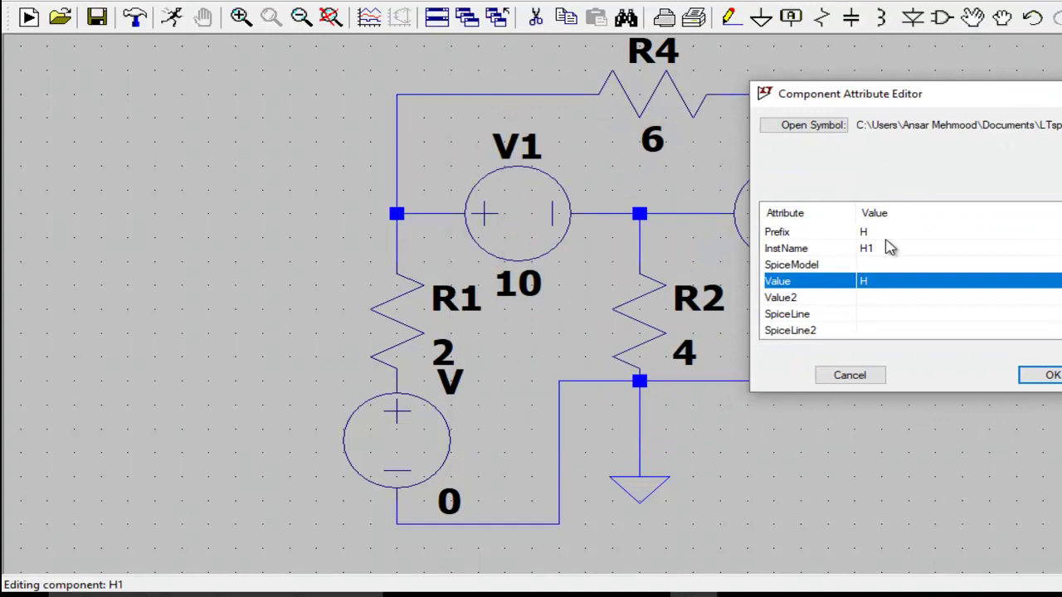
left_click(868, 283)
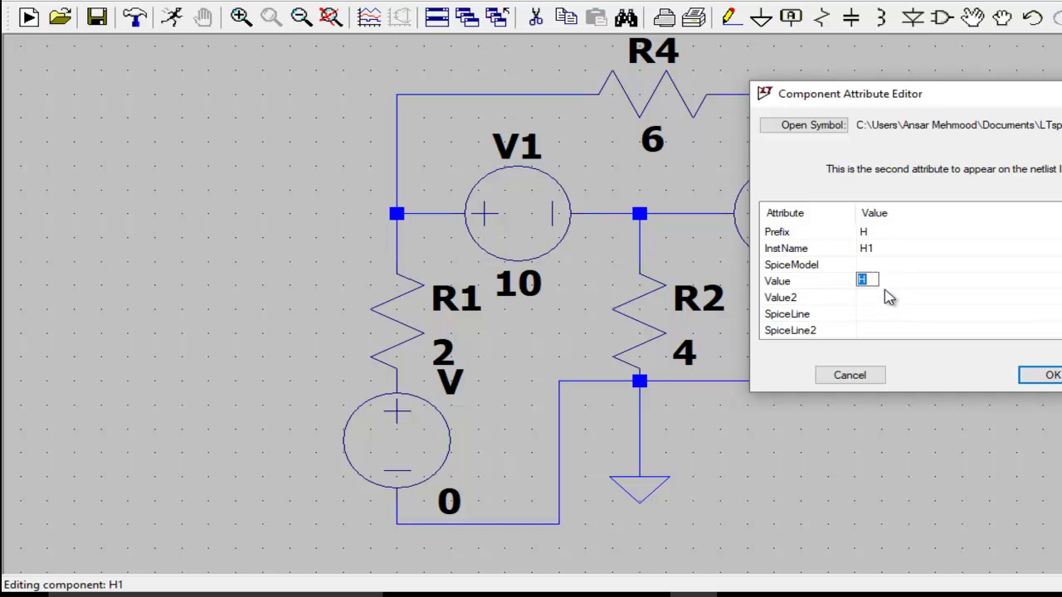
mouse_move(886, 103)
left_mouse_down()
mouse_move(957, 107)
mouse_move(1018, 156)
left_mouse_up()
type("V 5")
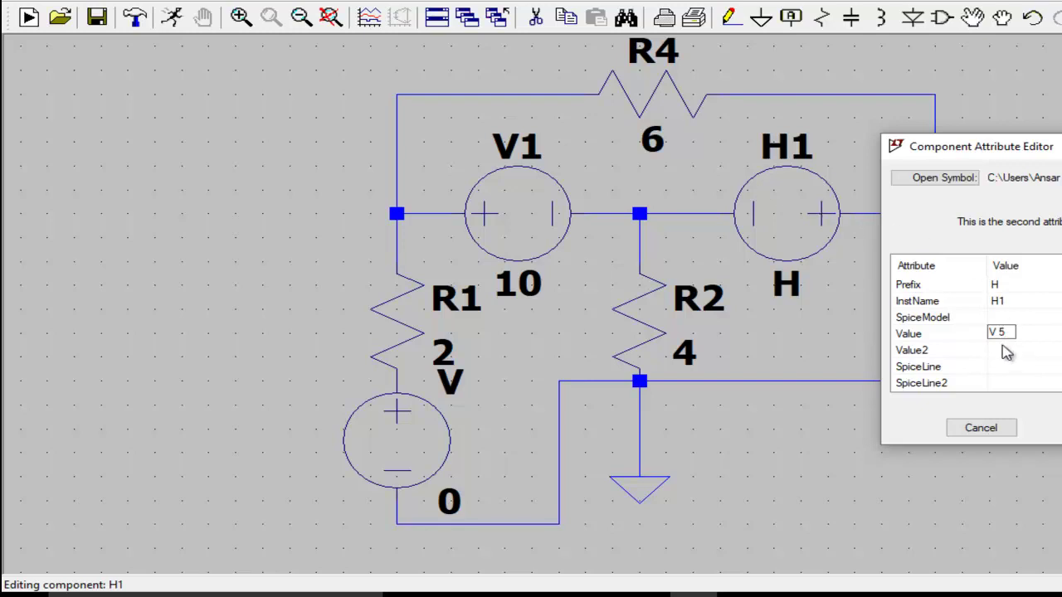
key("Return")
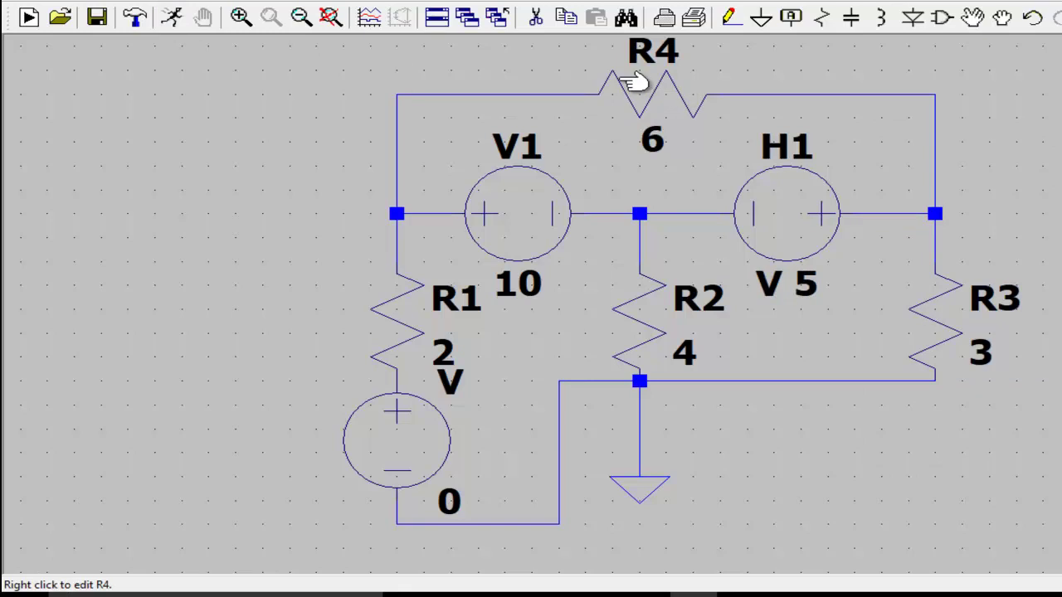
Step: Run a transient simulation with a 1-second stop time (.tran 1)
left_click(170, 18)
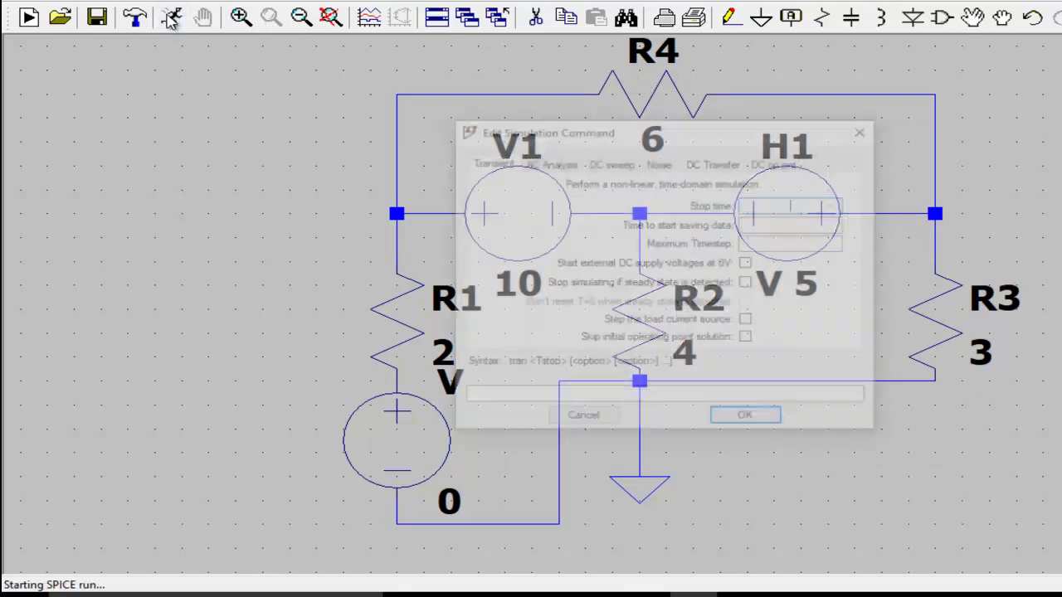
type("1")
left_click(762, 432)
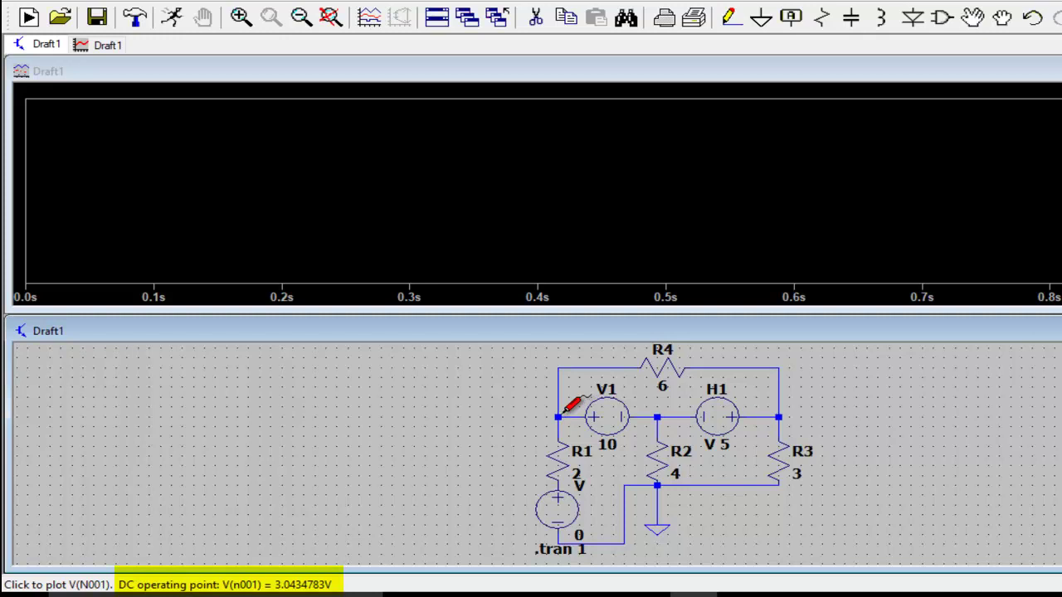
Step: Plot V(n001) ≈ 3.043 V plus the middle and right node voltages (≈ −6.957 V, 652 mV)
left_click_drag(562, 415, 236, 311)
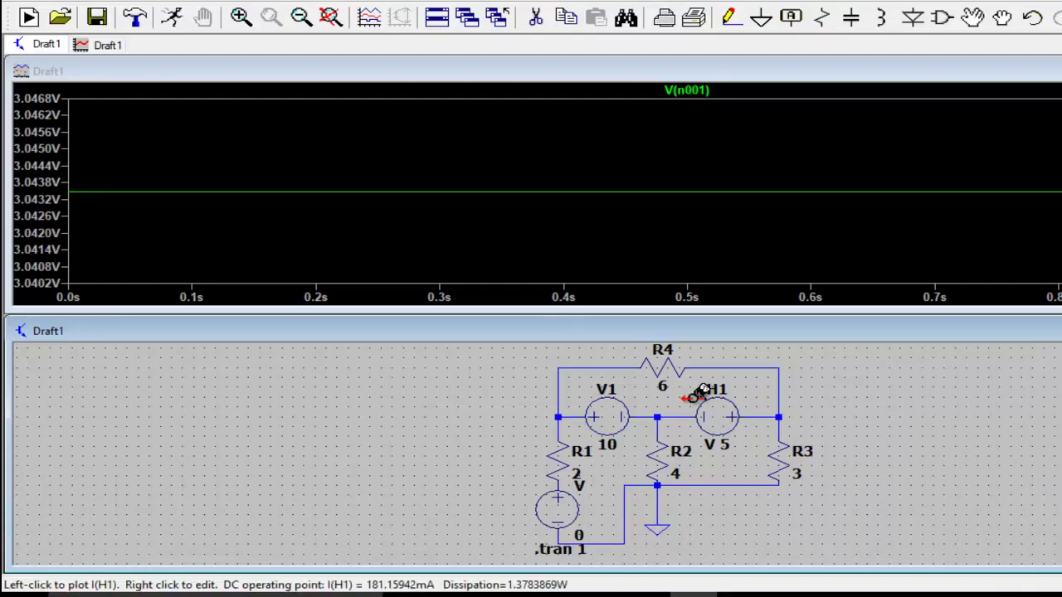
left_click_drag(658, 415, 672, 481)
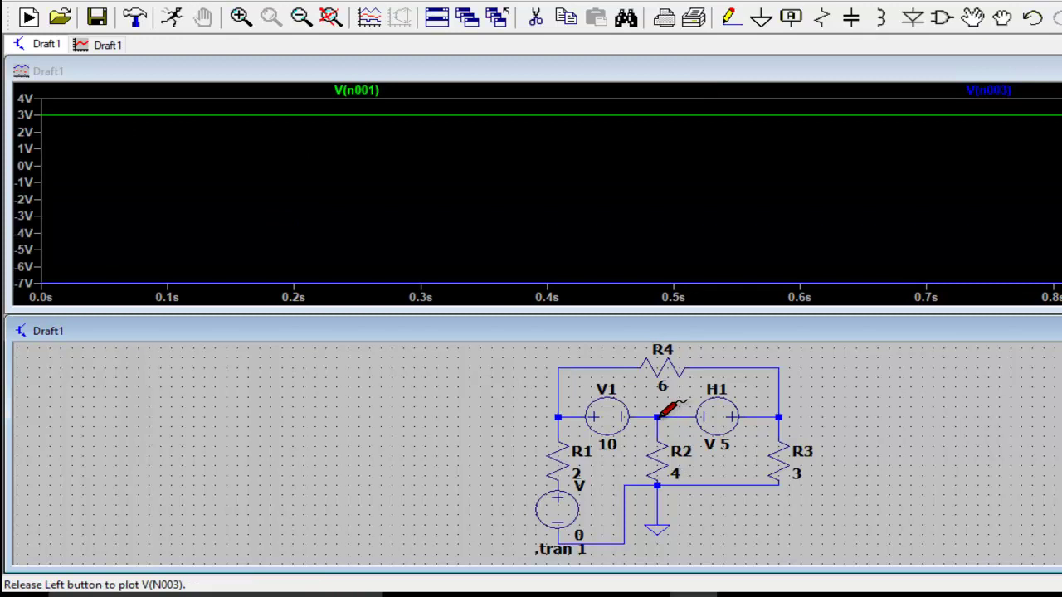
left_click_drag(677, 413, 674, 481)
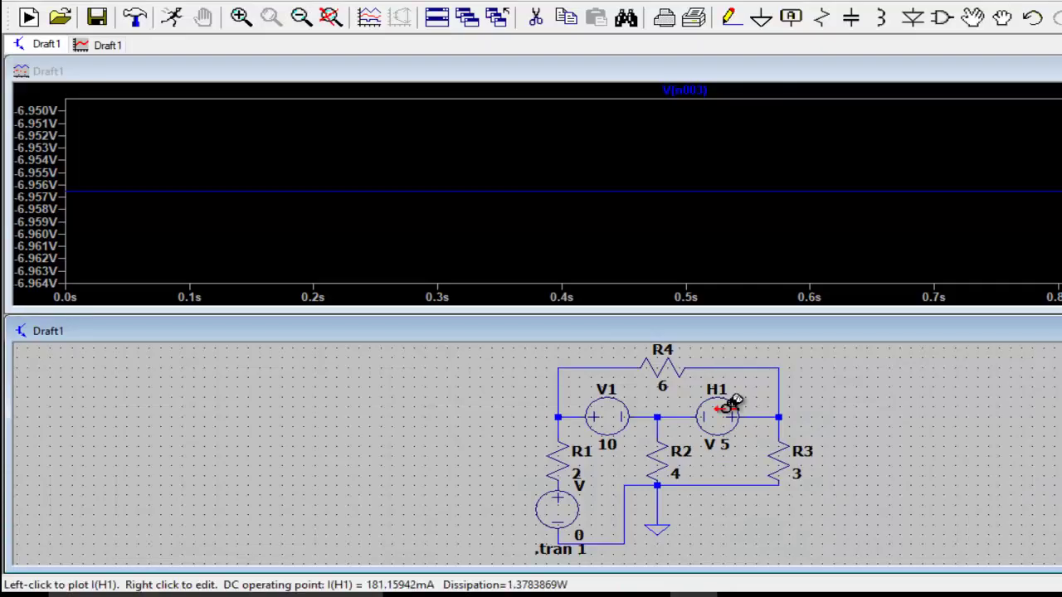
left_click_drag(778, 418, 782, 482)
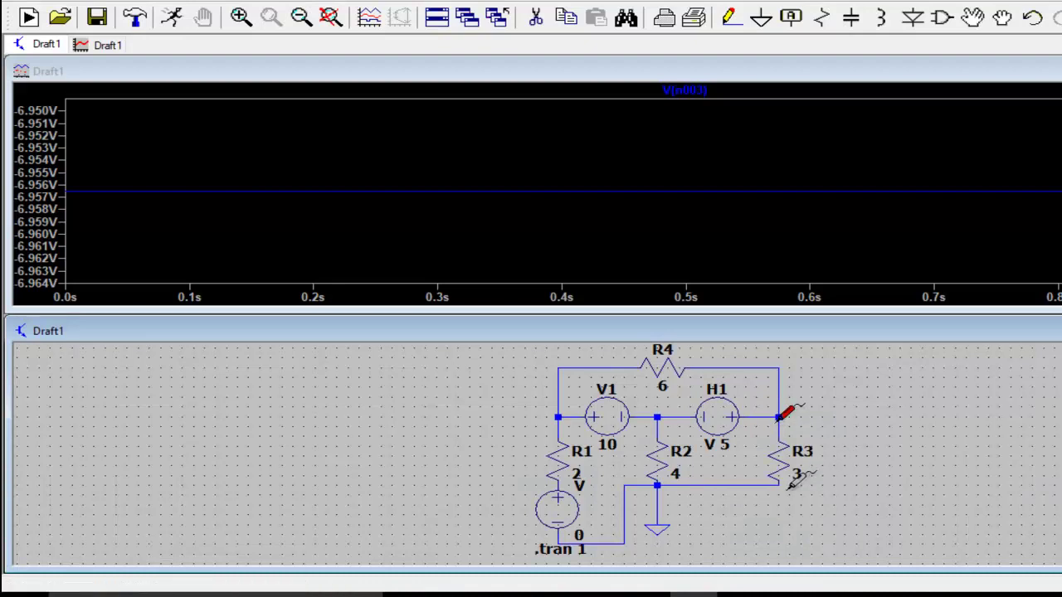
left_click_drag(785, 419, 772, 480)
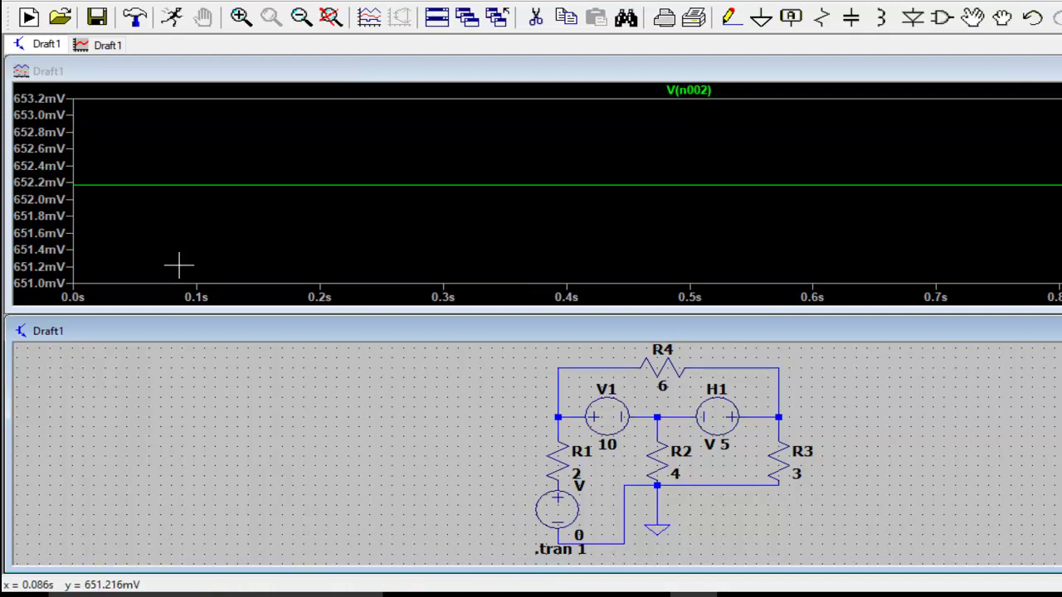